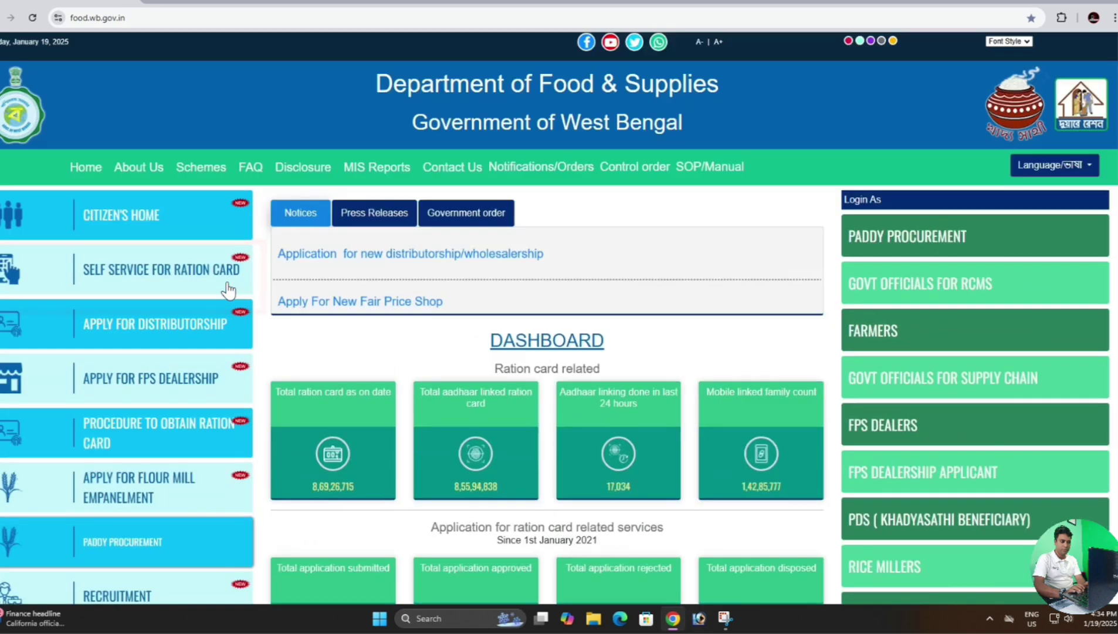
From Self Service for Ration Card, open Update Mobile and search the pasted ration card number.
click(165, 290)
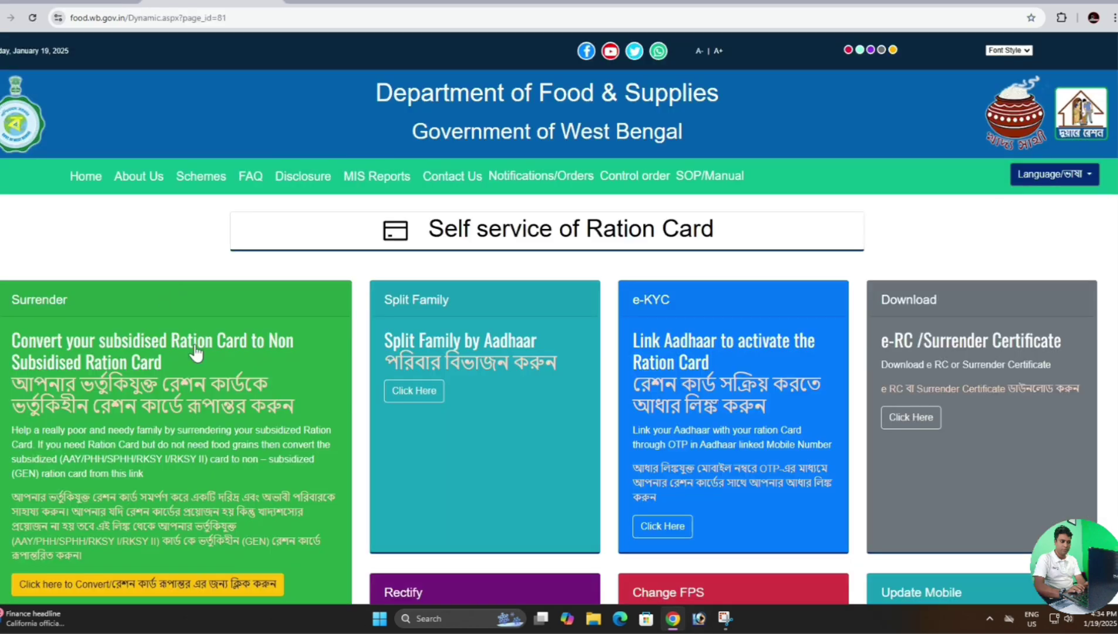
scroll(931, 400, down, 7)
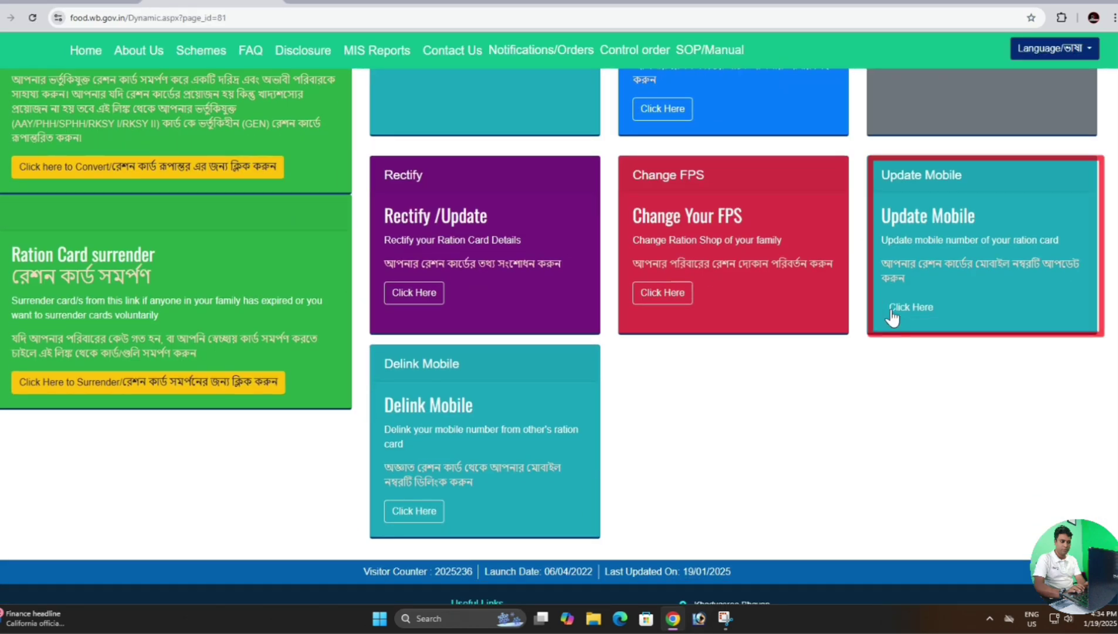
click(894, 308)
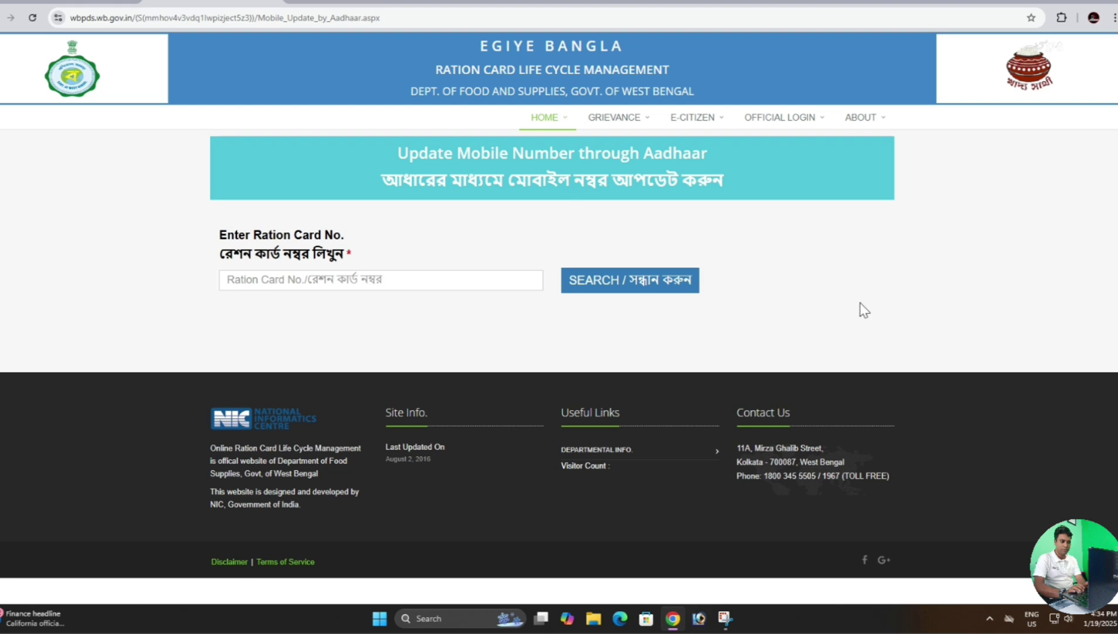
click(472, 277)
key(ctrl+v)
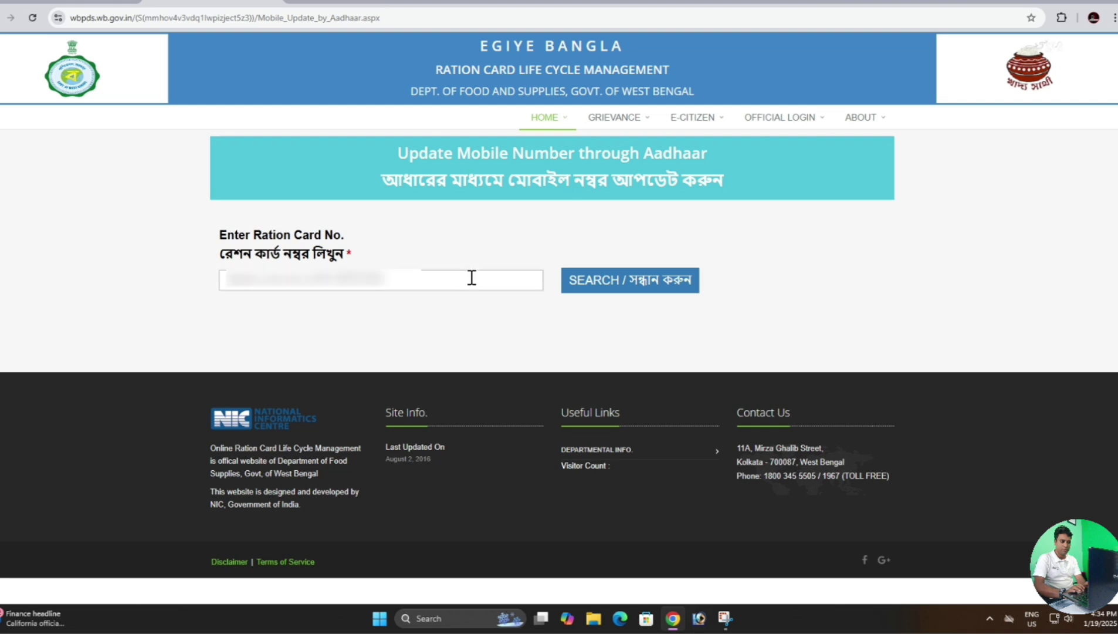
click(620, 288)
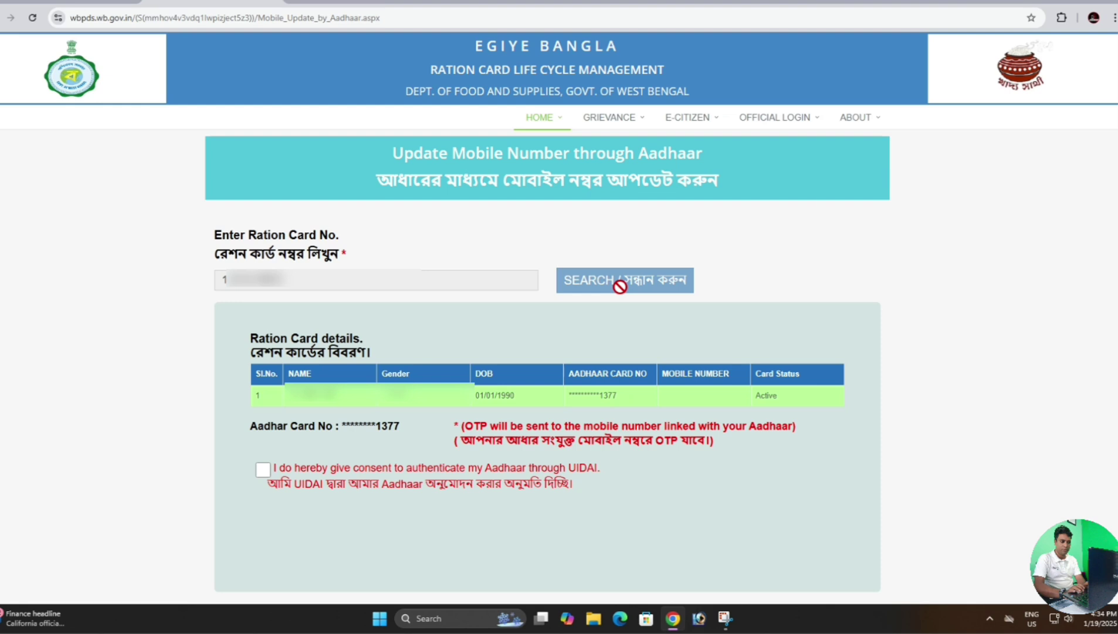
Give UIDAI consent, send the Aadhaar OTP and enter the six-digit code received.
click(263, 469)
scroll(302, 557, down, 2)
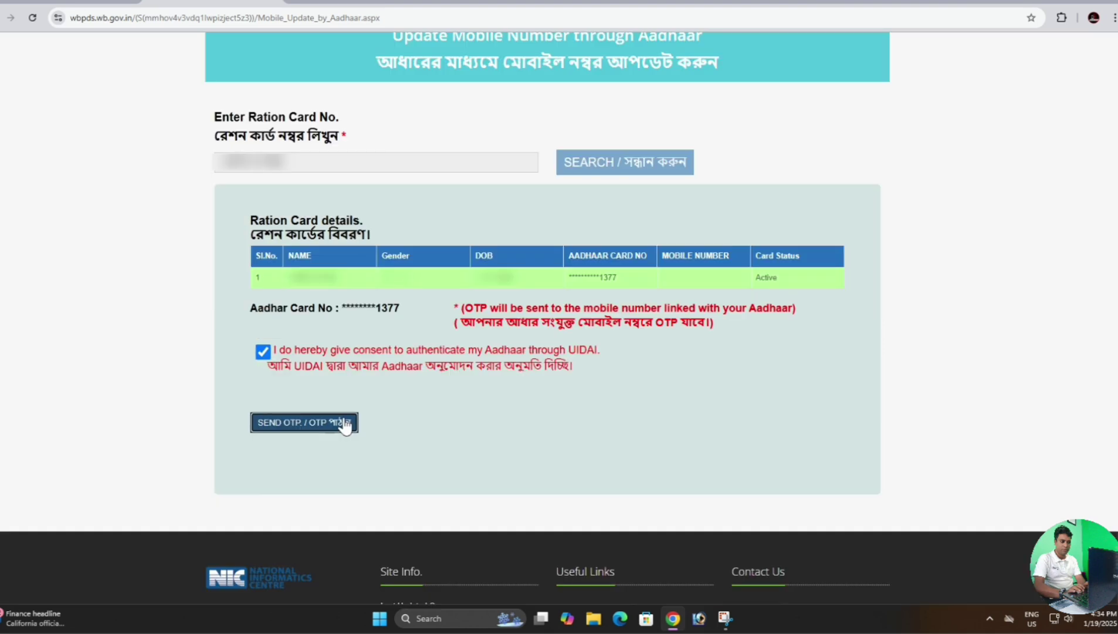
click(343, 420)
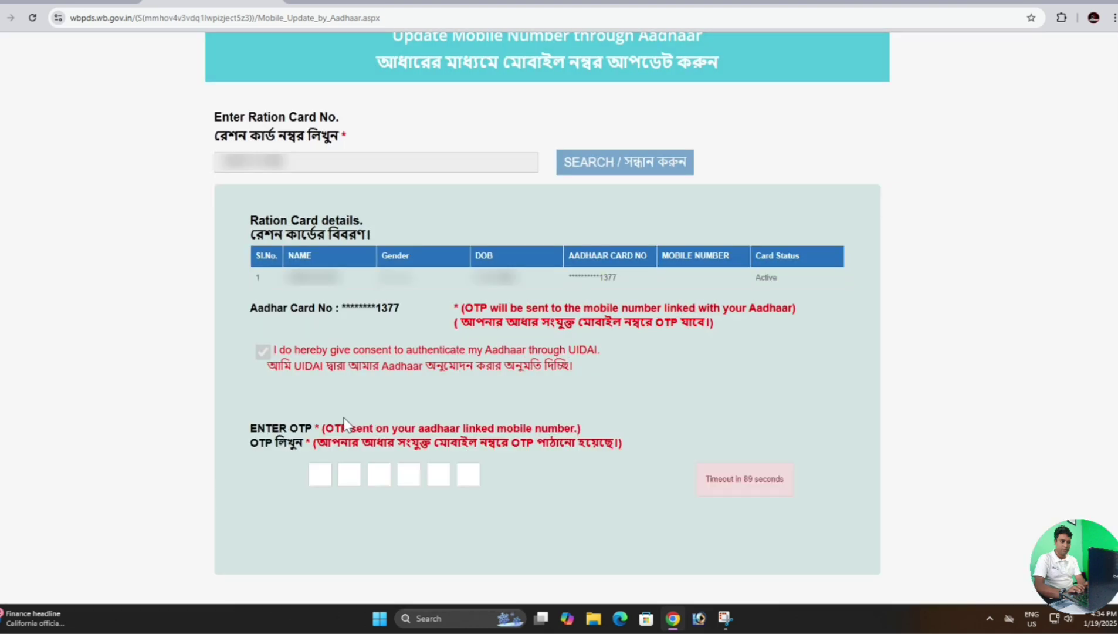
click(324, 479)
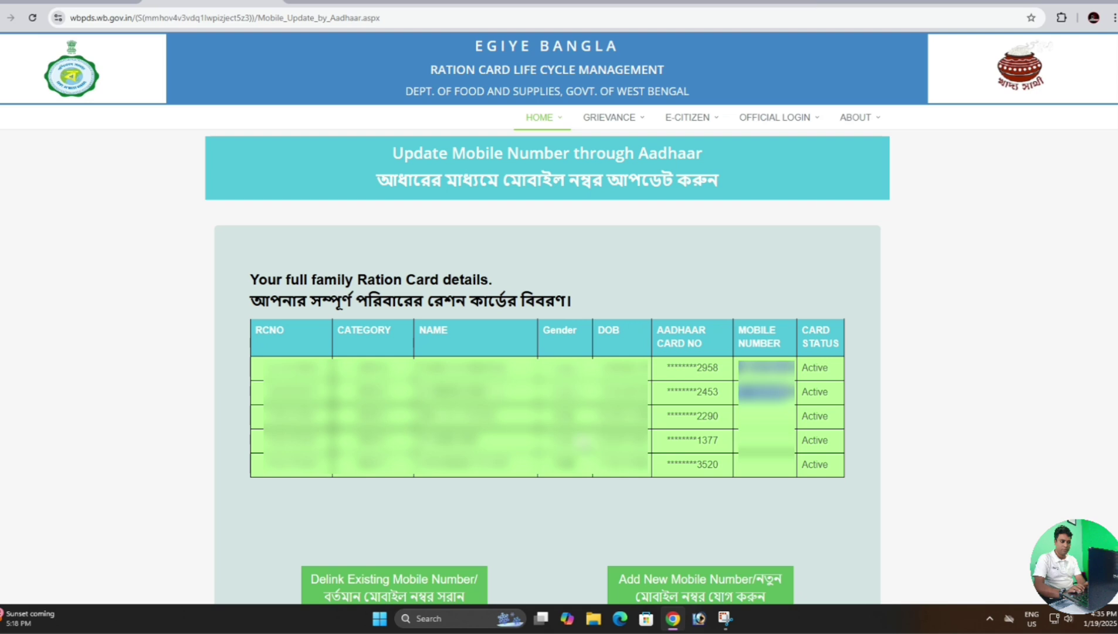
Choose Add New Mobile Number, enter the new number and request its OTP.
click(684, 589)
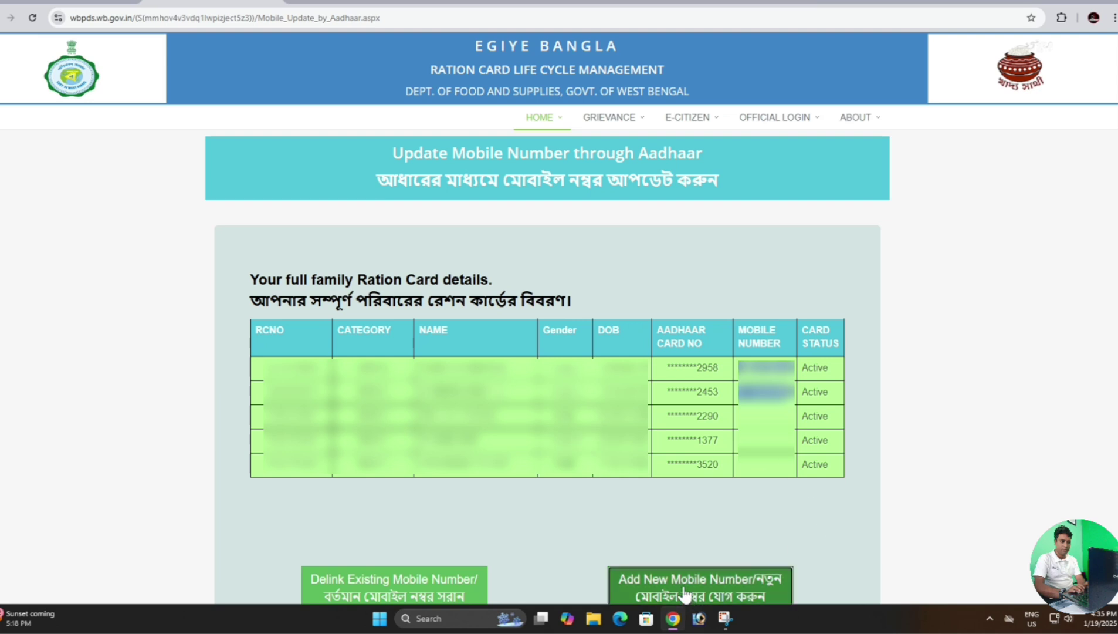
click(341, 378)
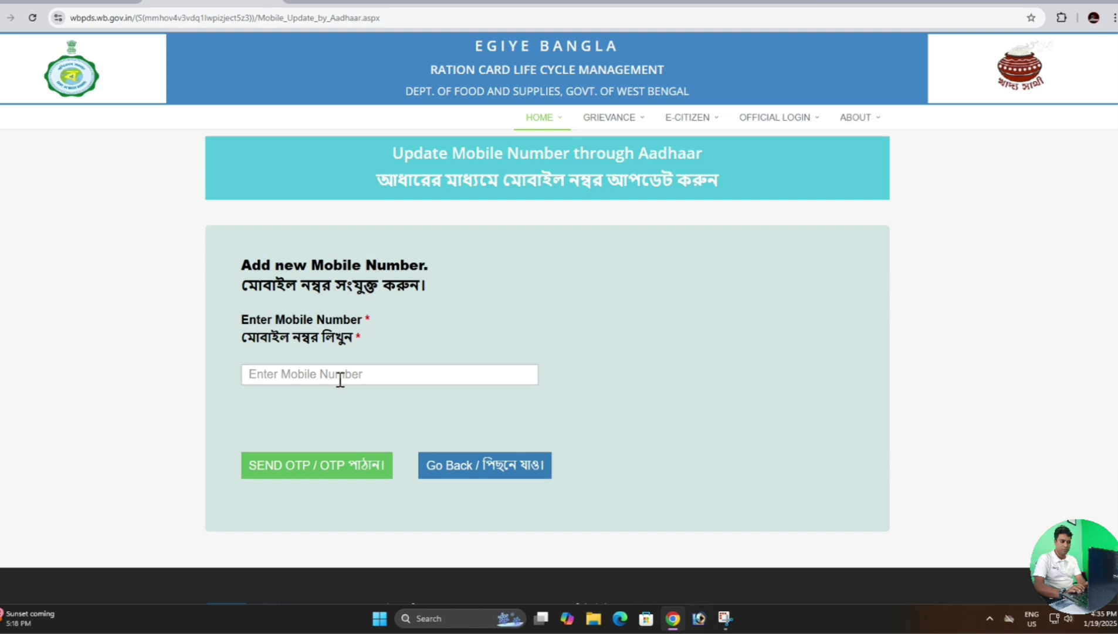
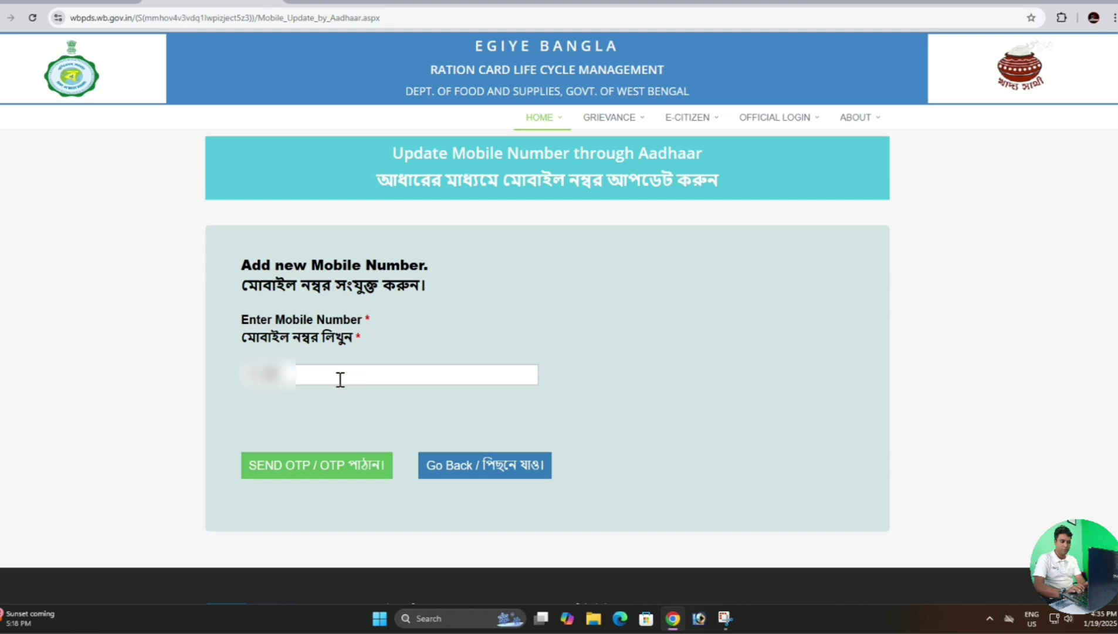
click(345, 469)
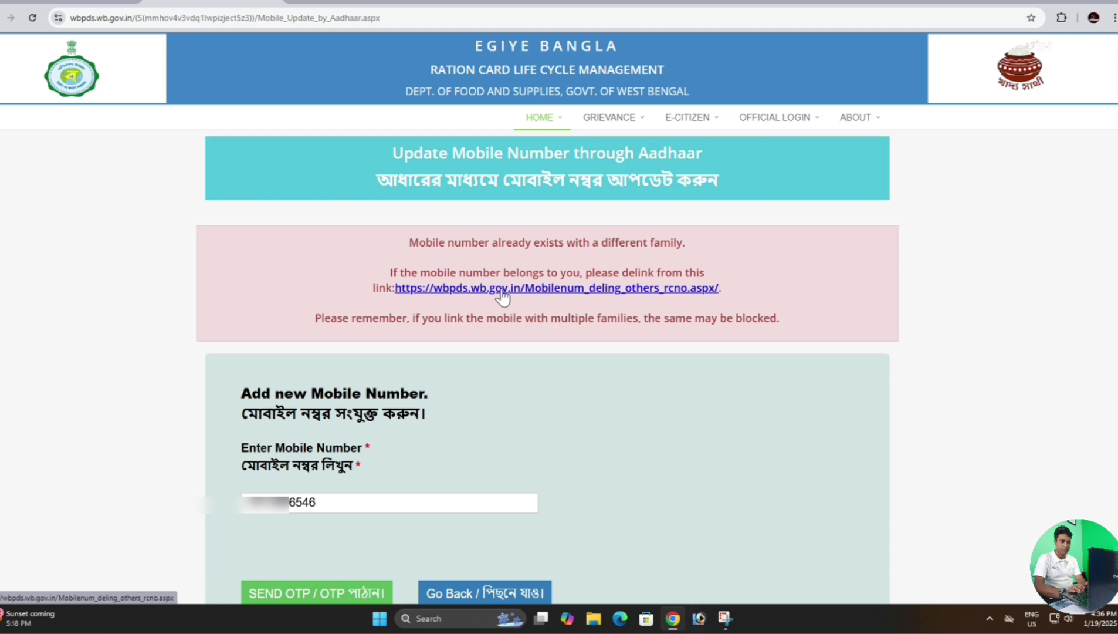
On the delinking page, enter the linked mobile number, send an OTP and enter the 4-digit code.
click(502, 289)
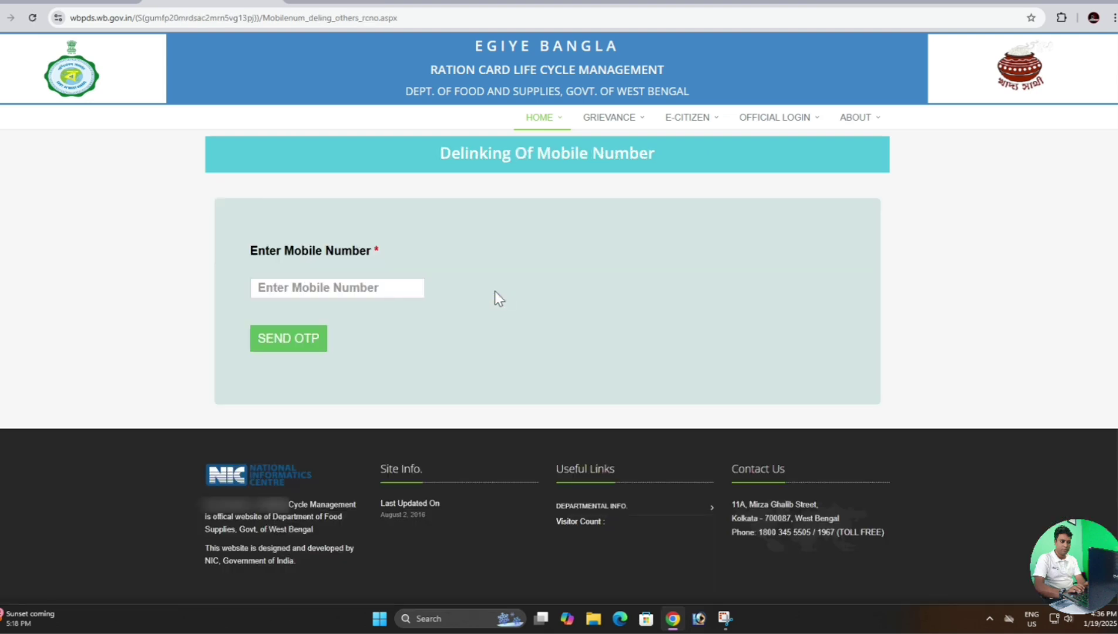
click(340, 284)
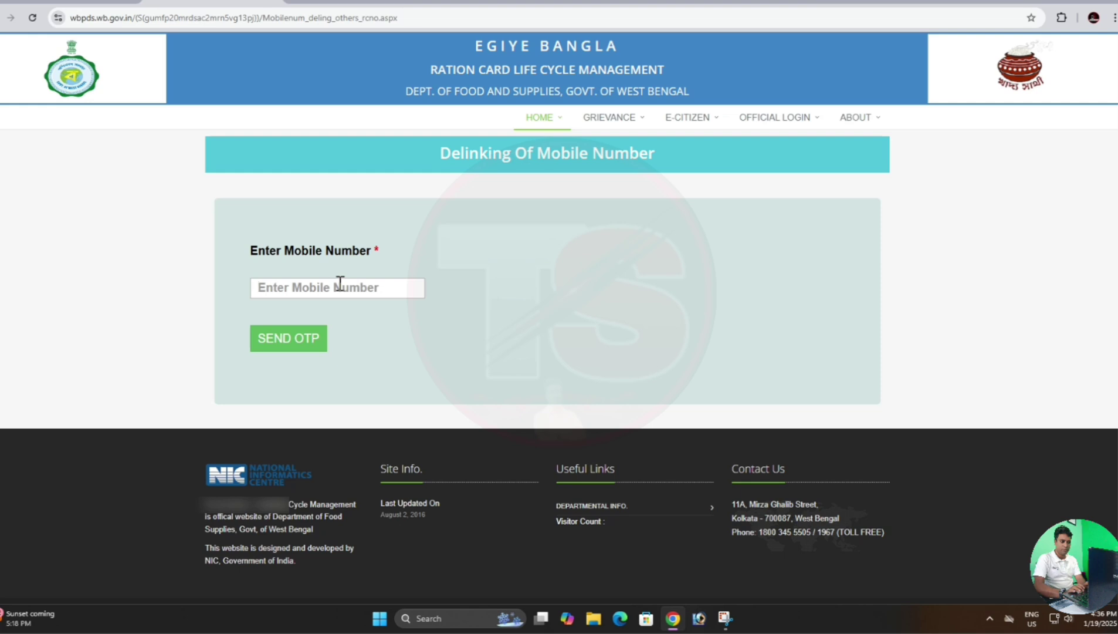
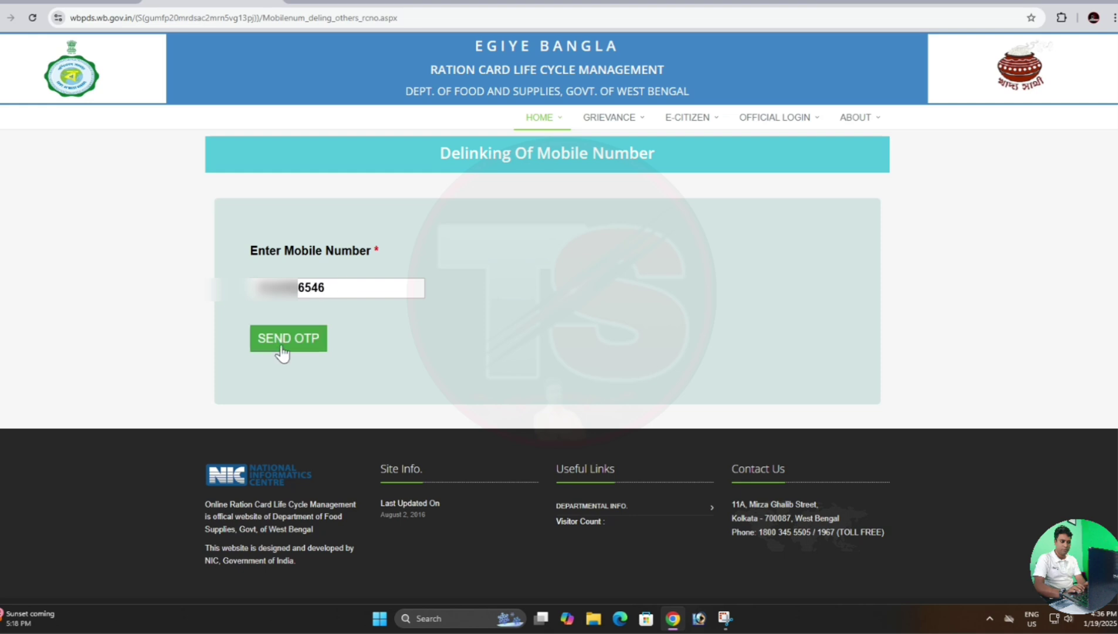
click(282, 352)
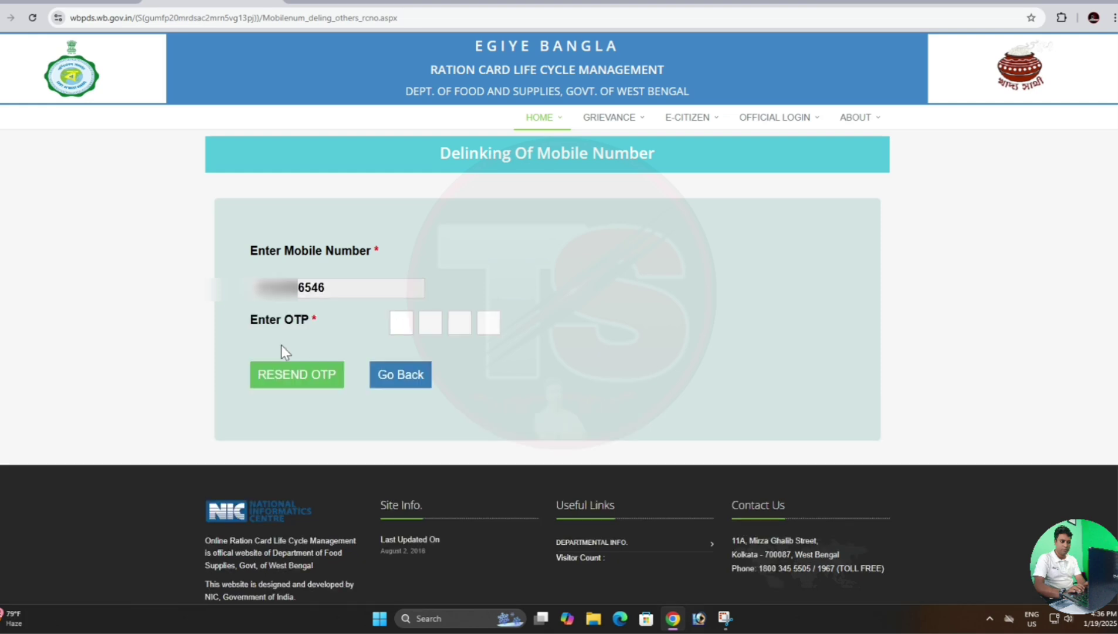
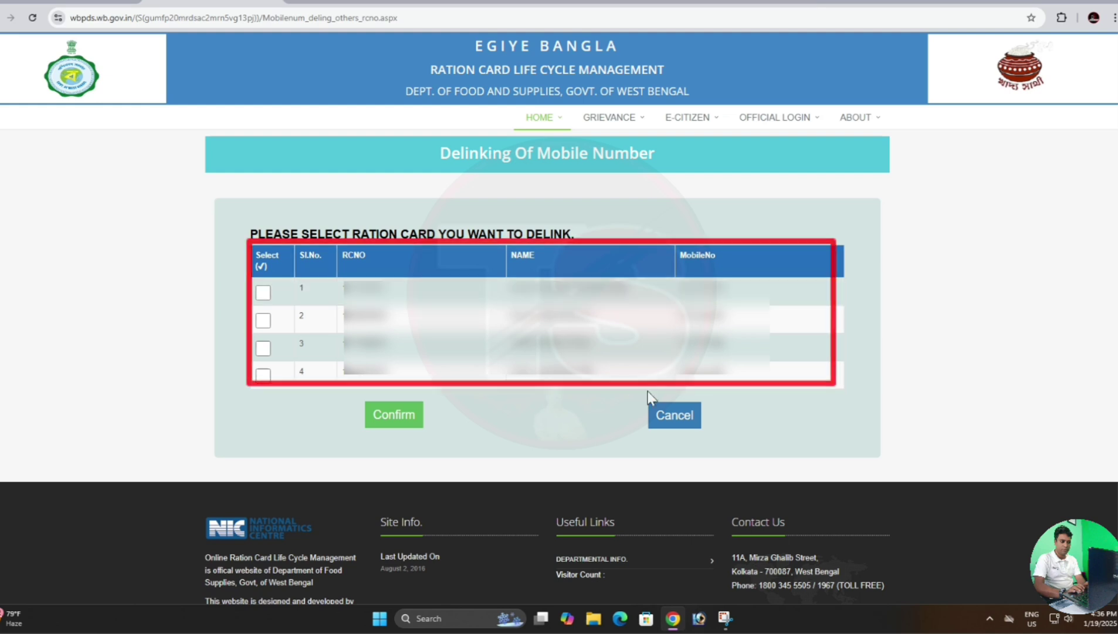
Tick the listed family ration cards and confirm delinking them in the Alert and browser message.
click(263, 292)
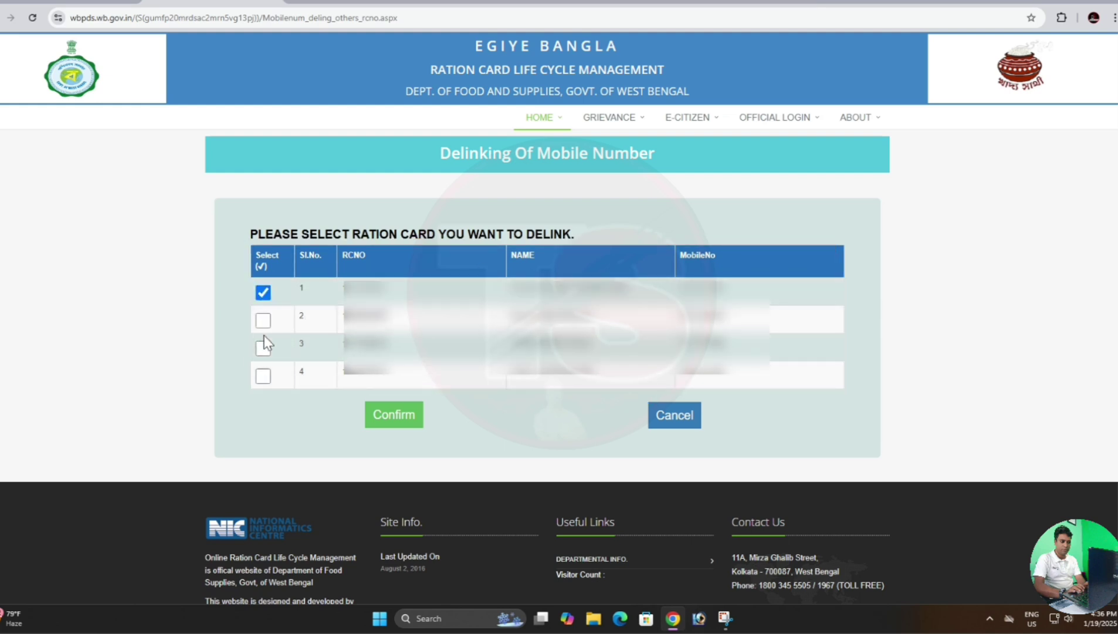
click(265, 321)
click(263, 348)
click(401, 421)
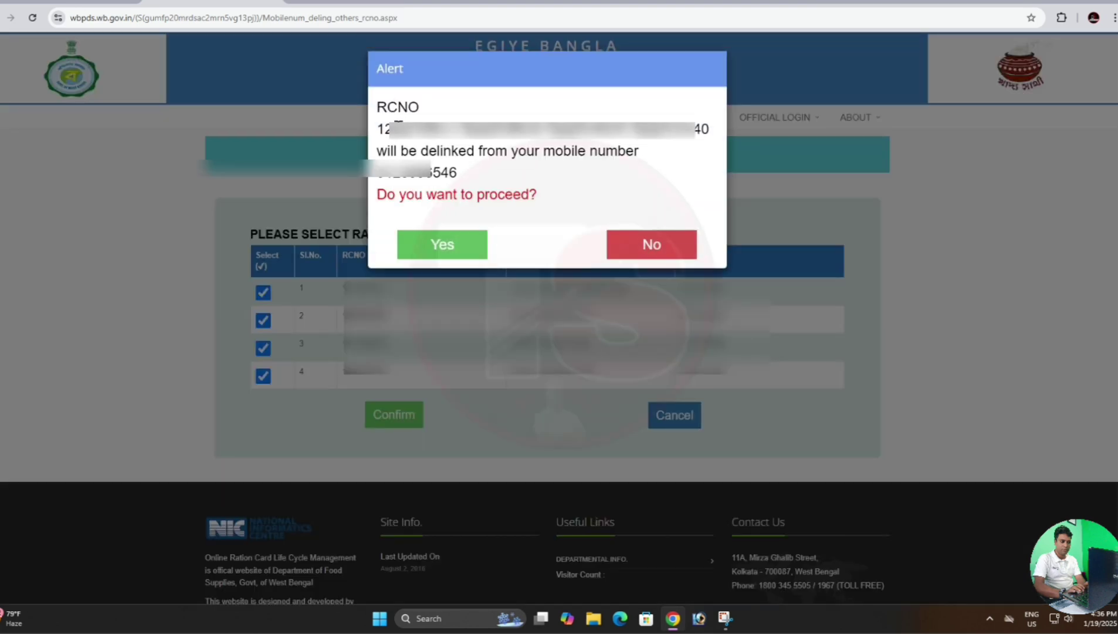
click(434, 248)
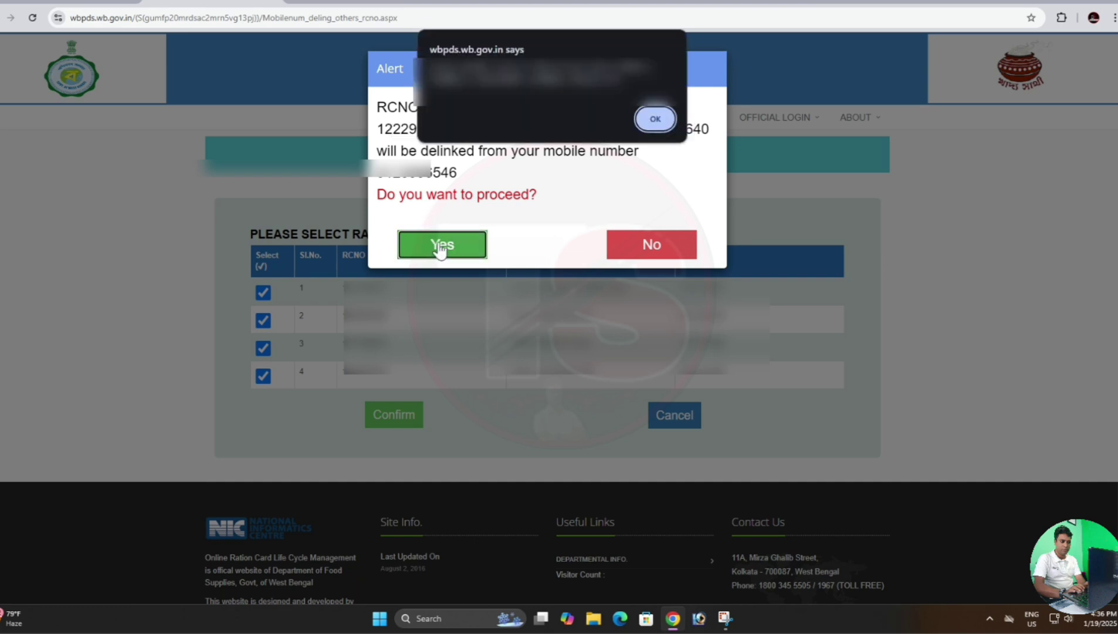
click(668, 124)
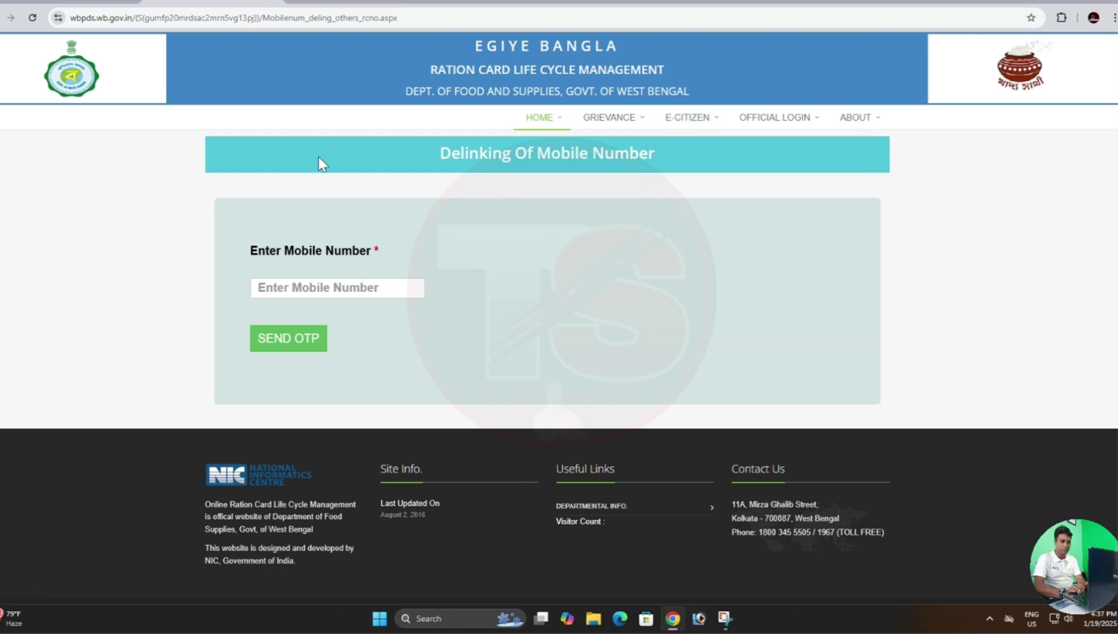
Enter the mobile number on the blank delinking form, request its OTP, then return to food.wb.gov.in.
click(314, 289)
text(98765)
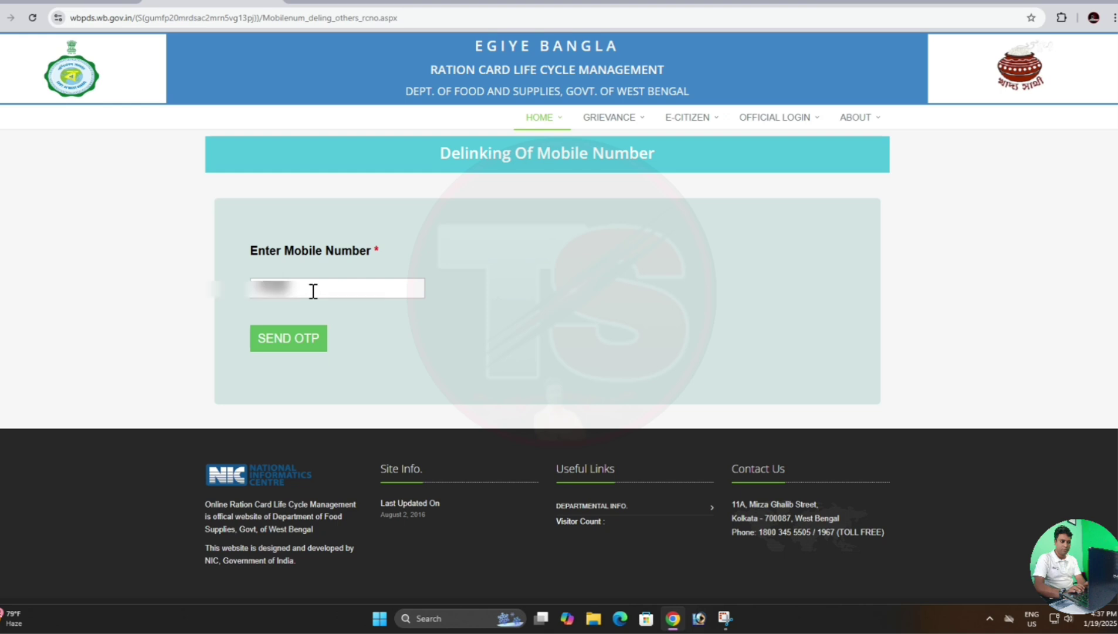
text(432136)
click(294, 345)
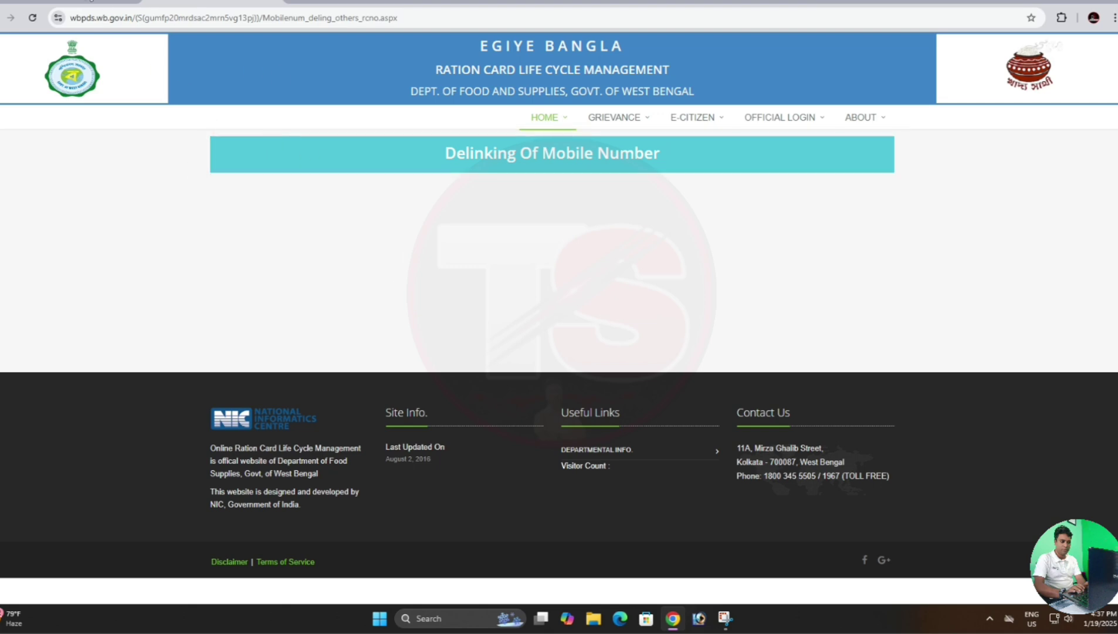
click(88, 2)
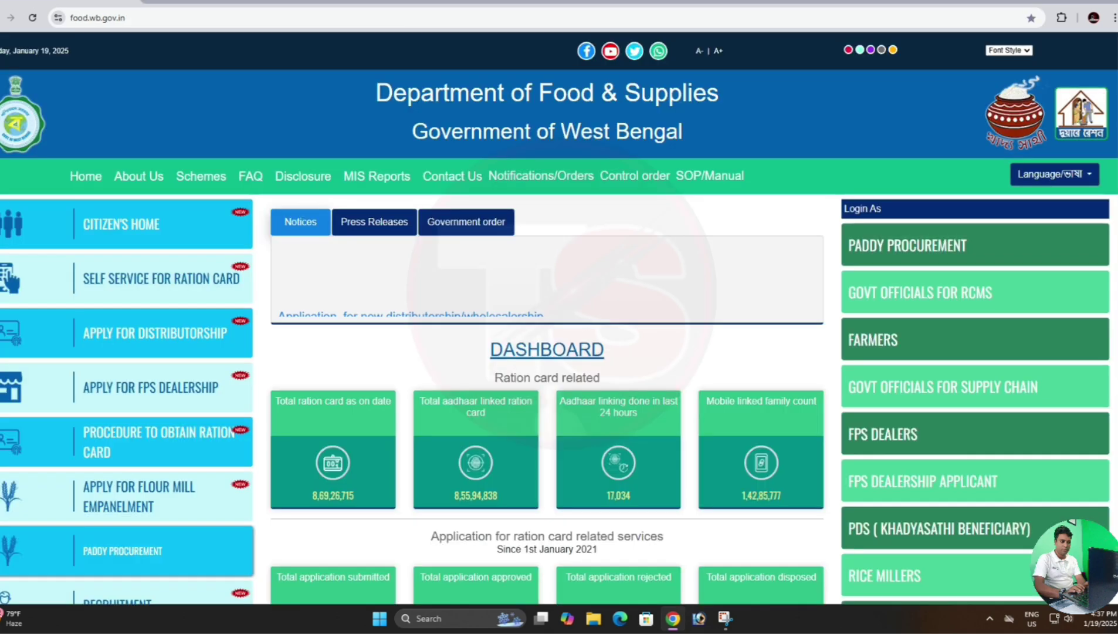
Reopen Update Mobile from Self Service and search the pasted ration card number.
click(182, 286)
scroll(762, 399, down, 5)
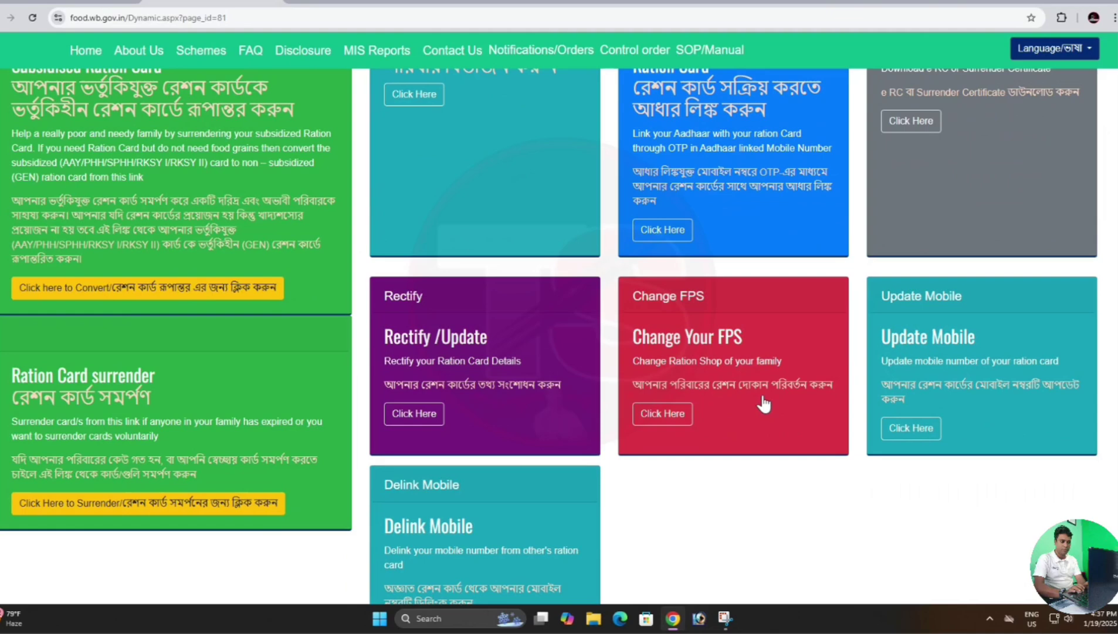
click(906, 429)
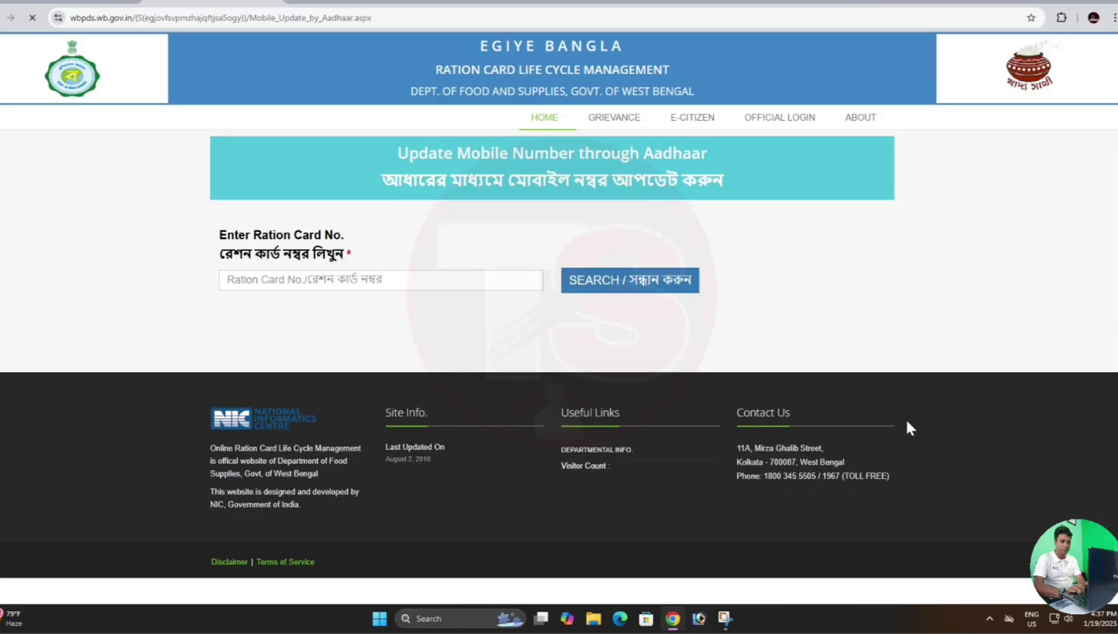
click(379, 283)
key(ctrl+v)
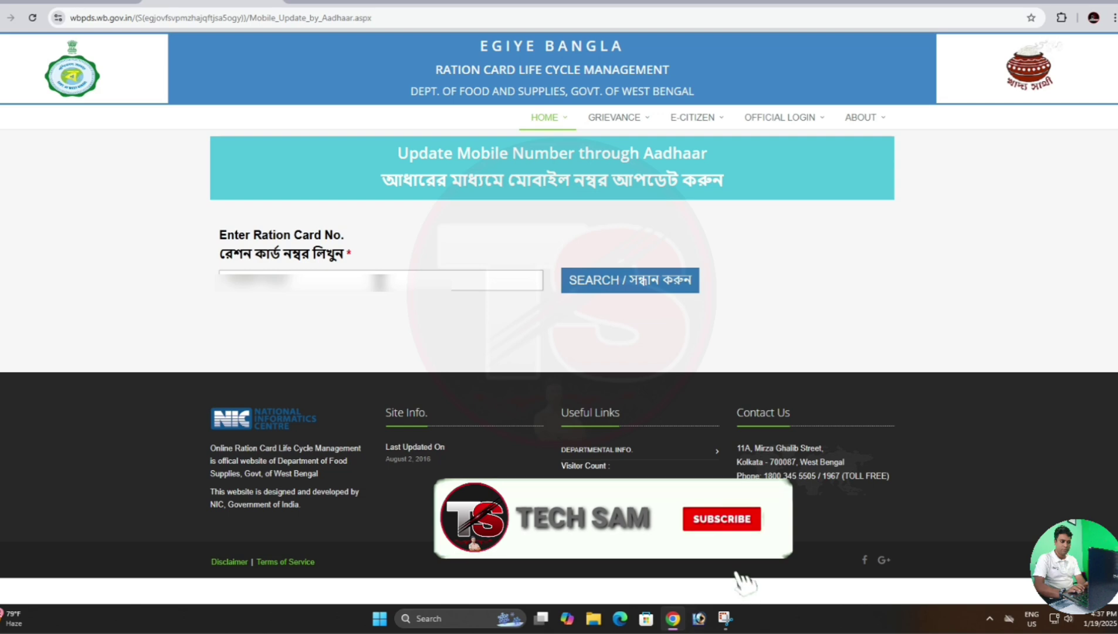
click(605, 281)
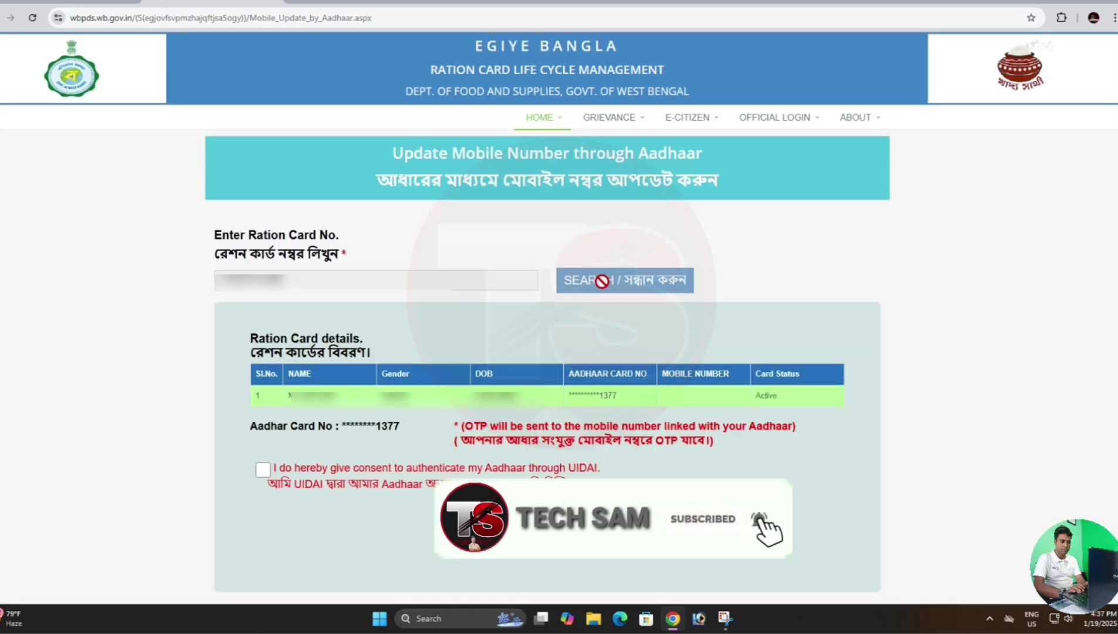
Tick UIDAI consent, send the Aadhaar OTP and enter the six-digit code.
click(263, 469)
click(313, 540)
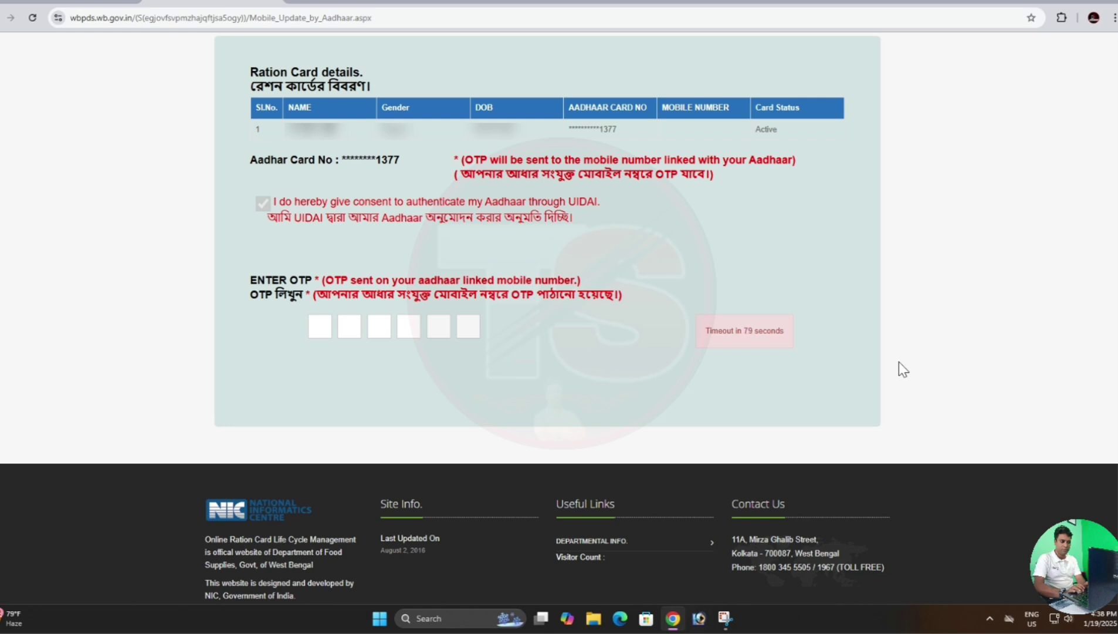
click(322, 323)
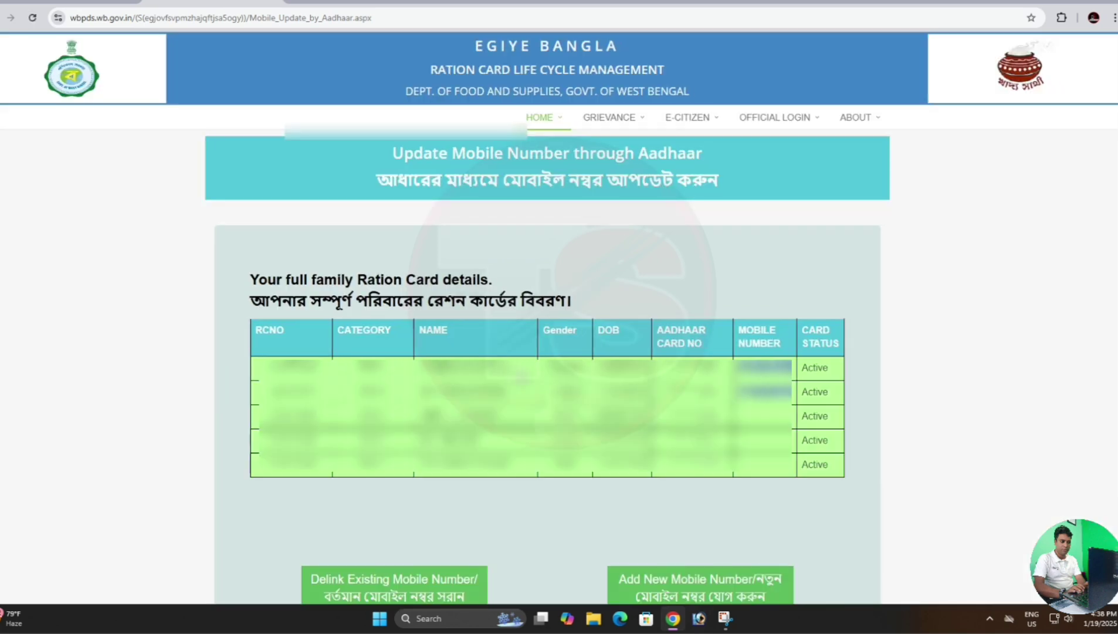
Add the new mobile number, request its OTP and enter the received code.
click(674, 572)
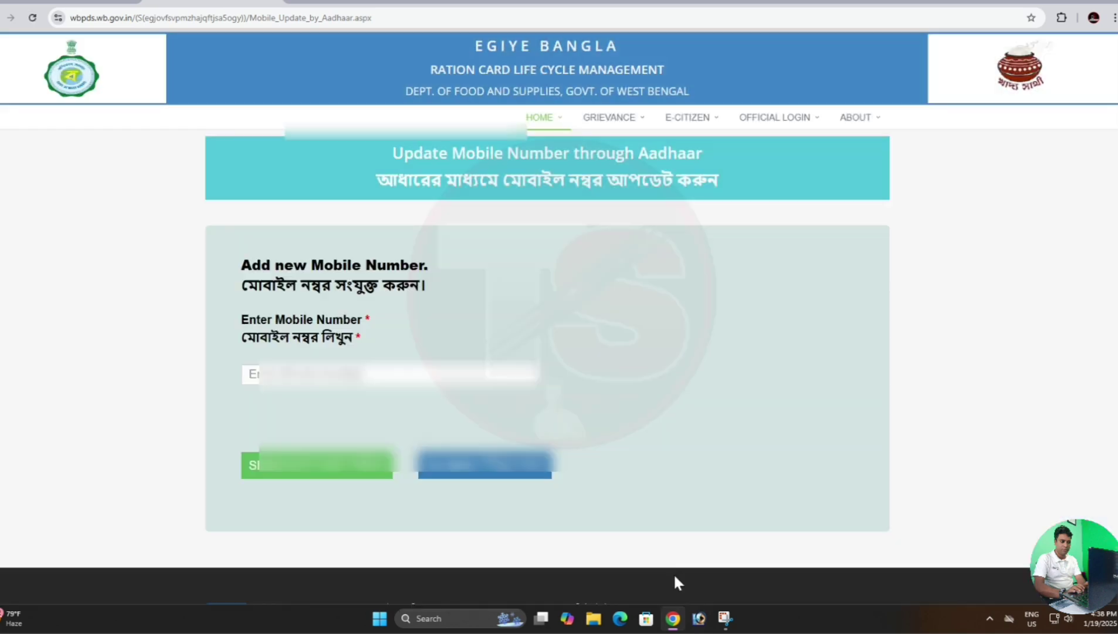
click(342, 373)
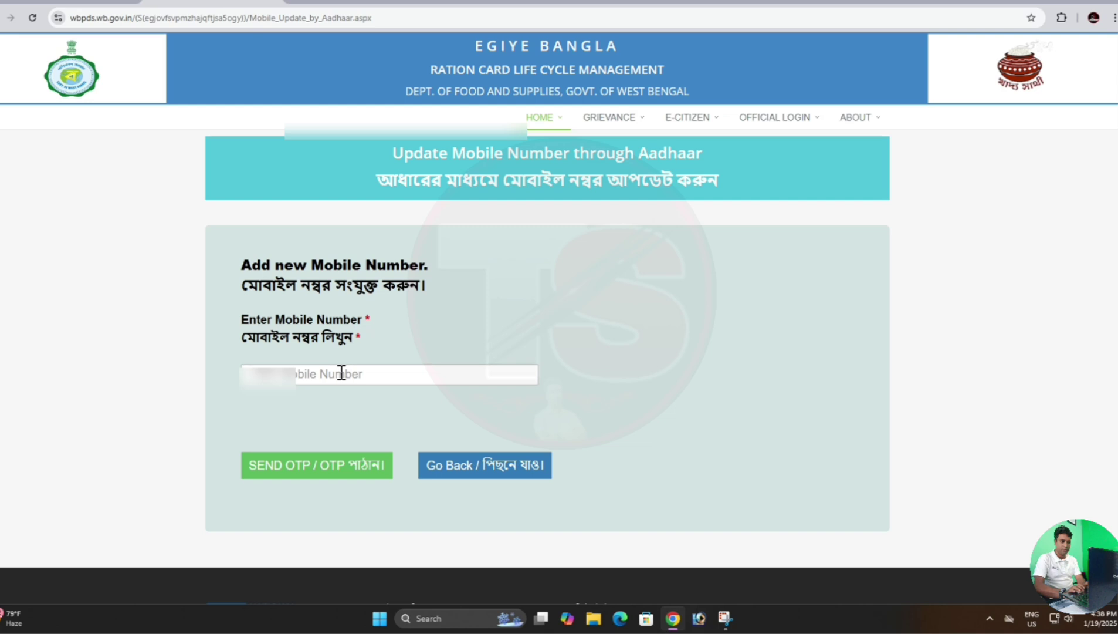
text(9876)
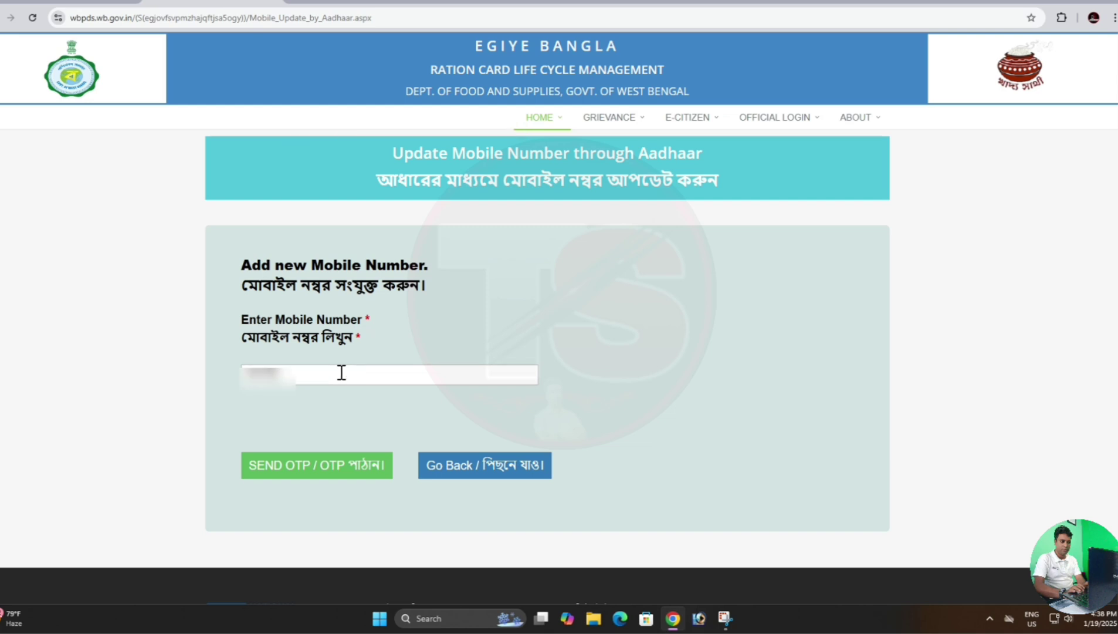
text(546)
click(305, 472)
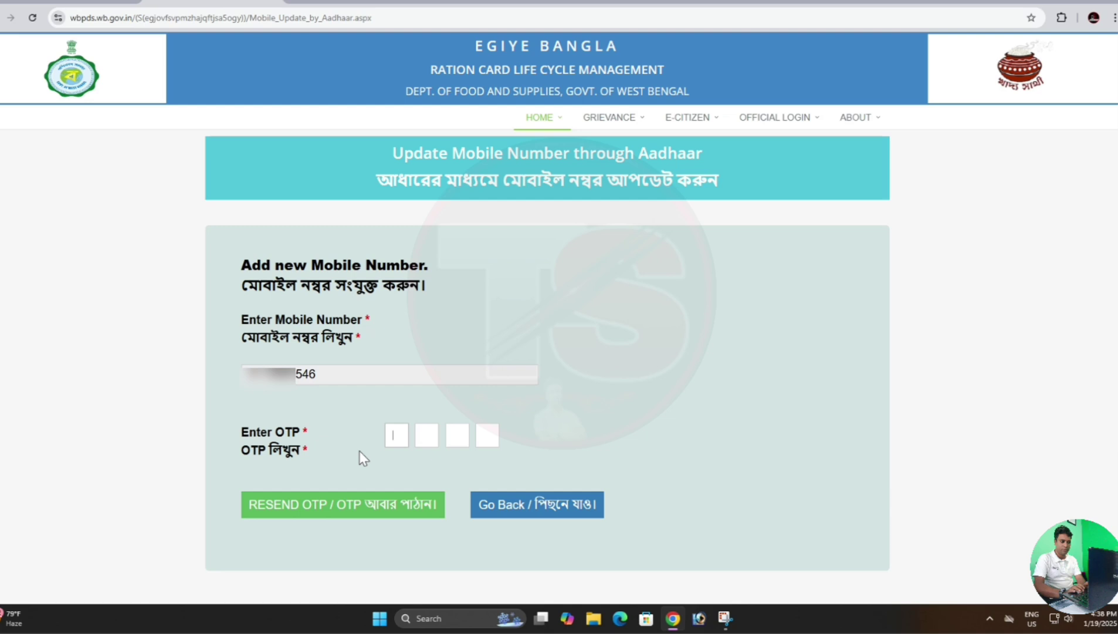
text(64)
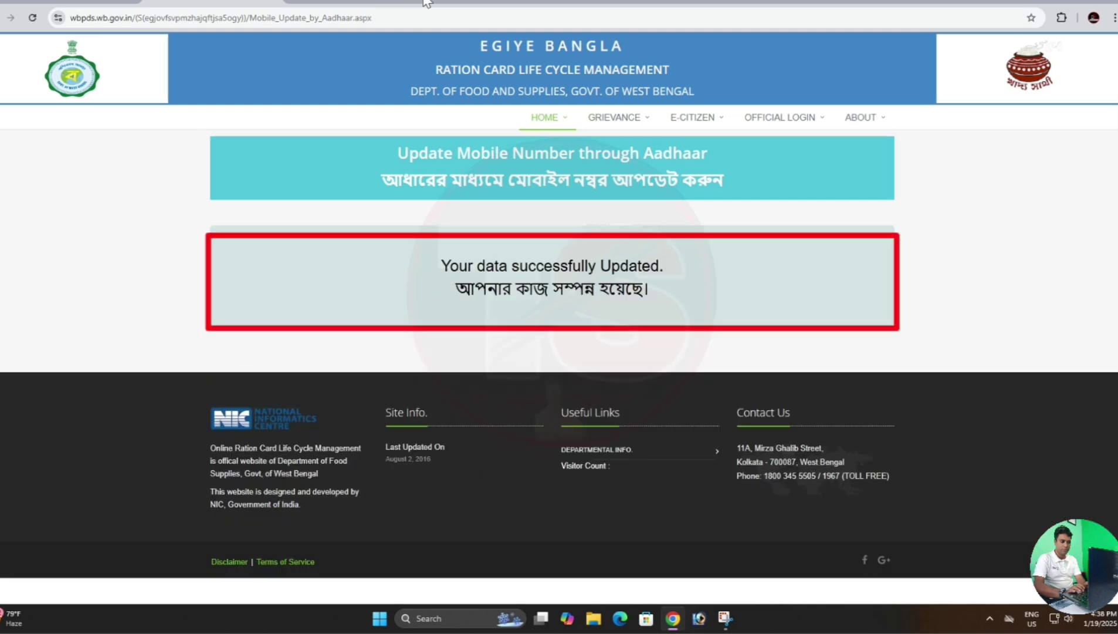
Back on food.wb.gov.in, go to Self Service for Ration Card and launch Update Mobile.
click(273, 5)
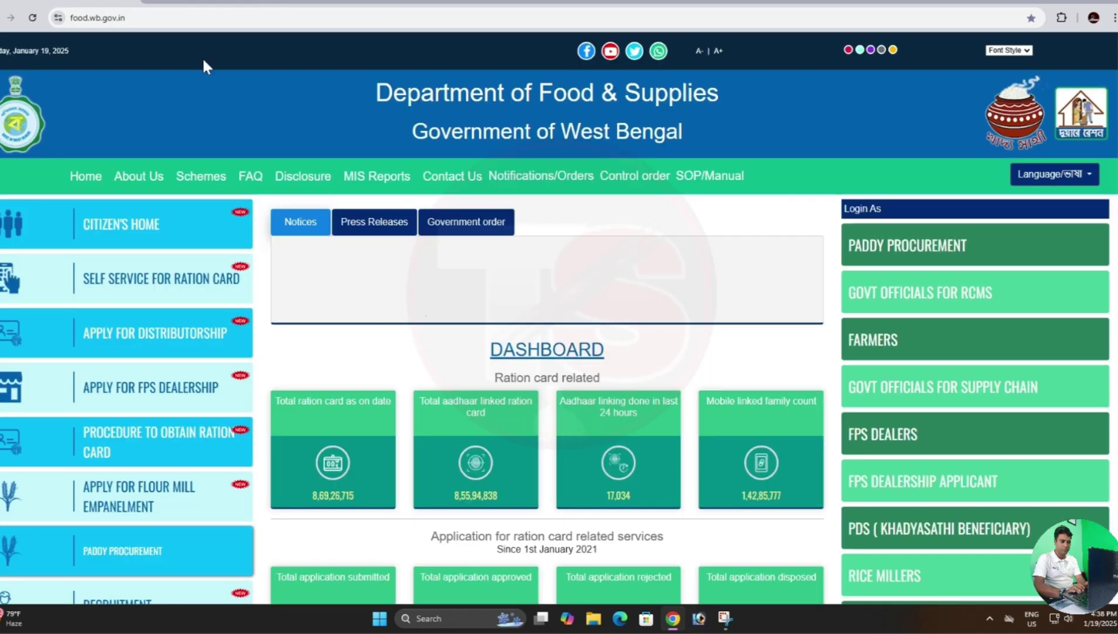
click(175, 295)
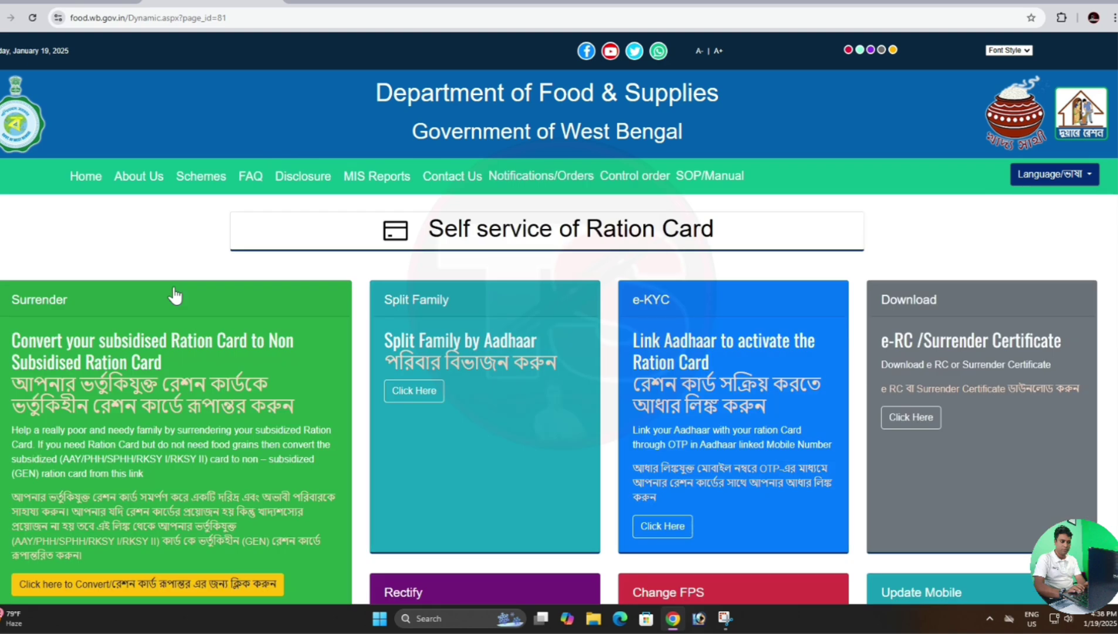
scroll(1013, 472, down, 5)
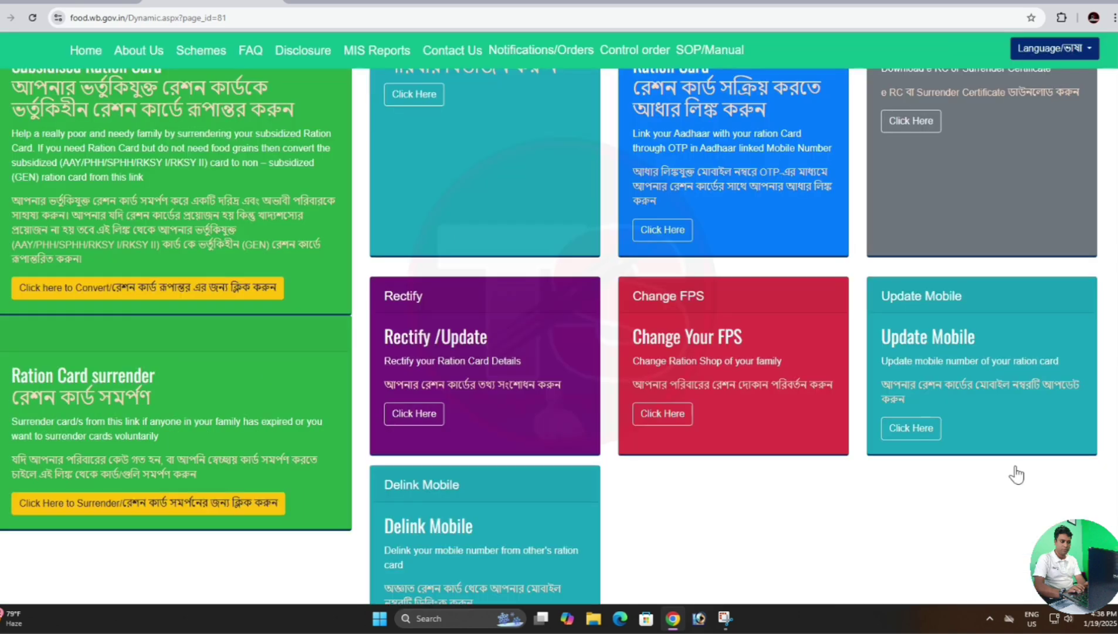
click(926, 433)
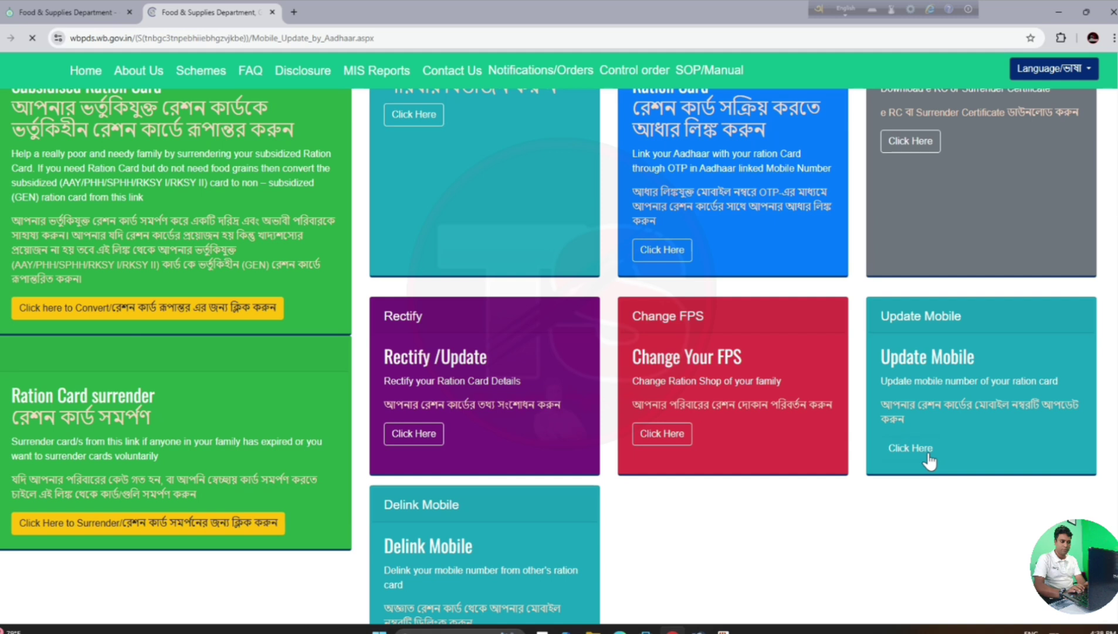